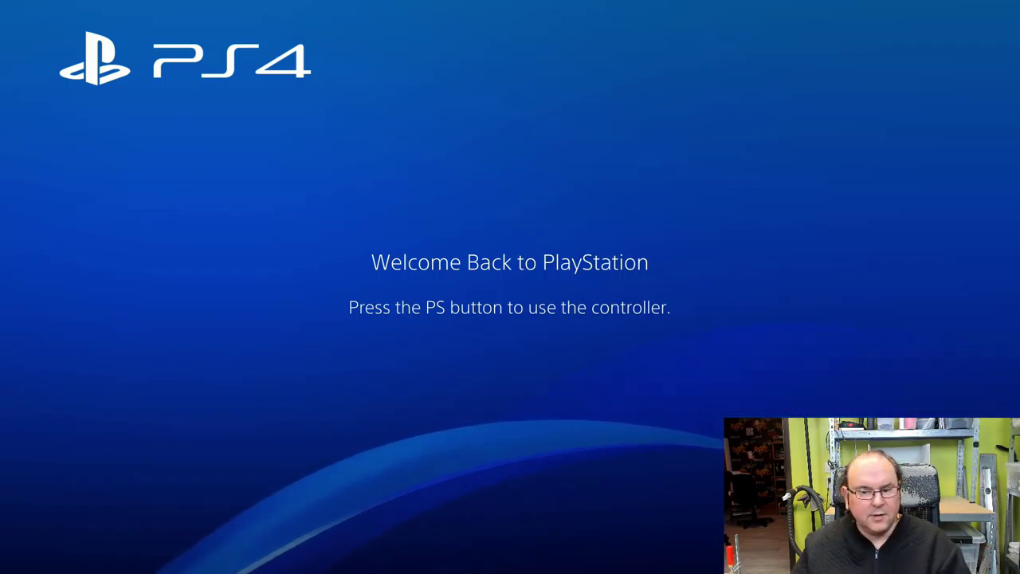
Step: Activate the controller and log in with the existing user profile that has the soldier avatar
key(Return)
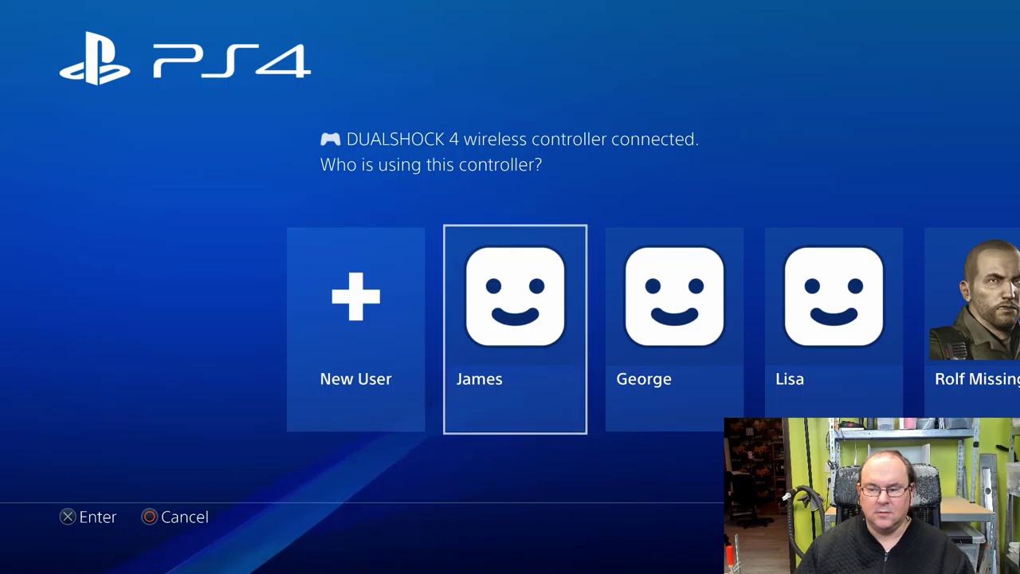
key(Right)
key(Right)
key(Right)
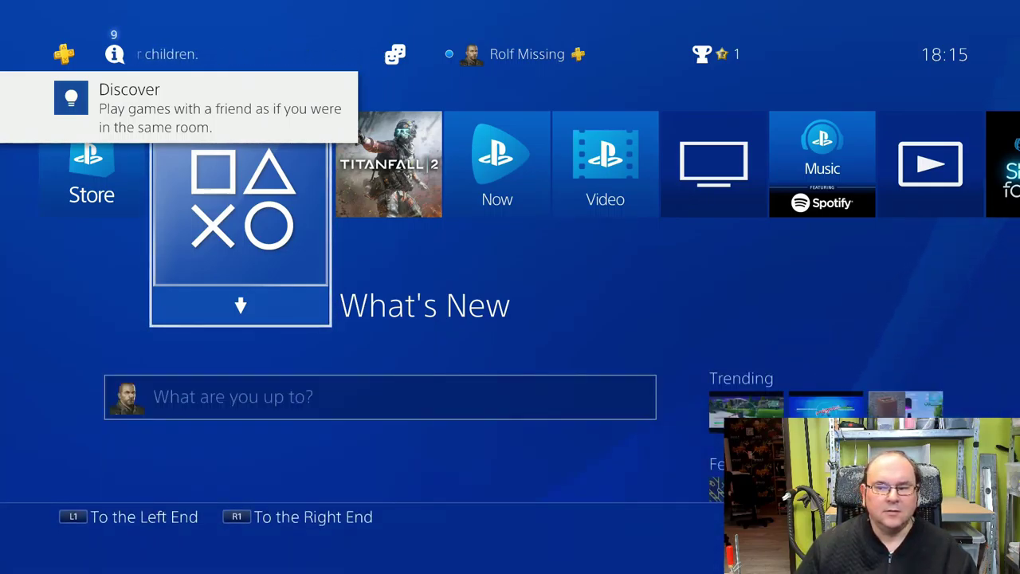
Step: Open the system Settings from the home screen's function area
key(Up)
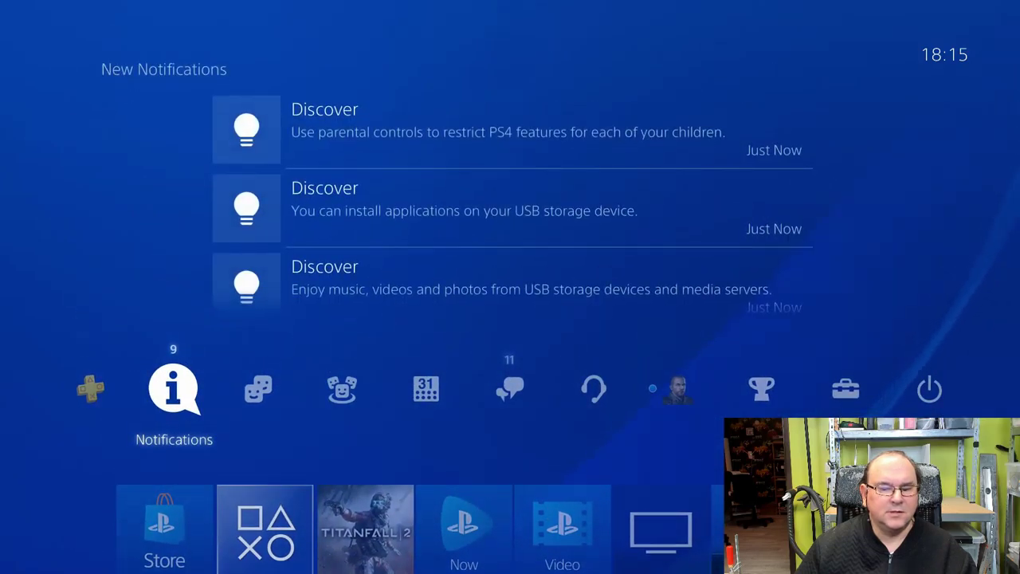
key(Right)
key(Right)
key(Right)
key(Right)
key(Right)
key(Right)
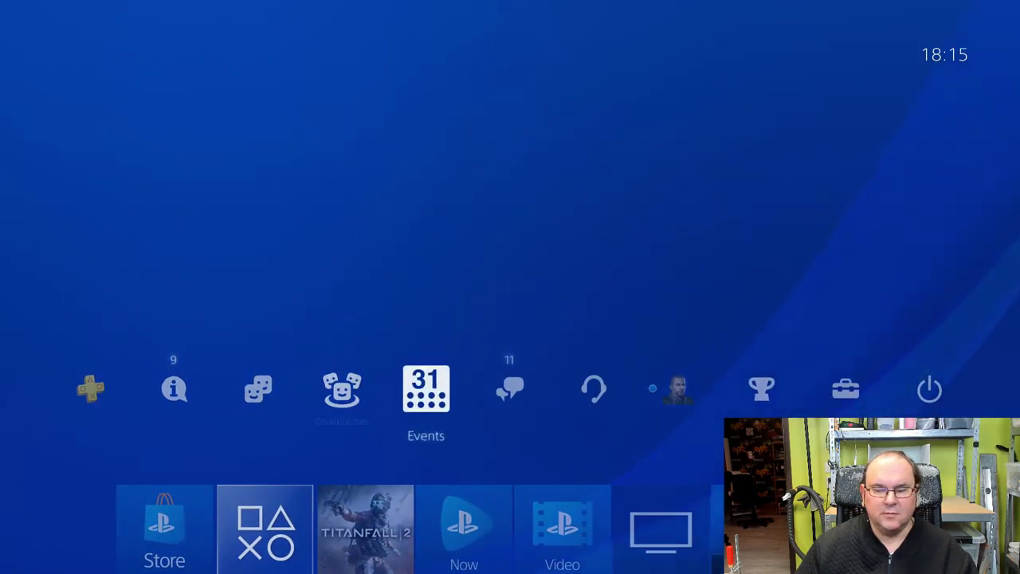
key(Right)
key(Right)
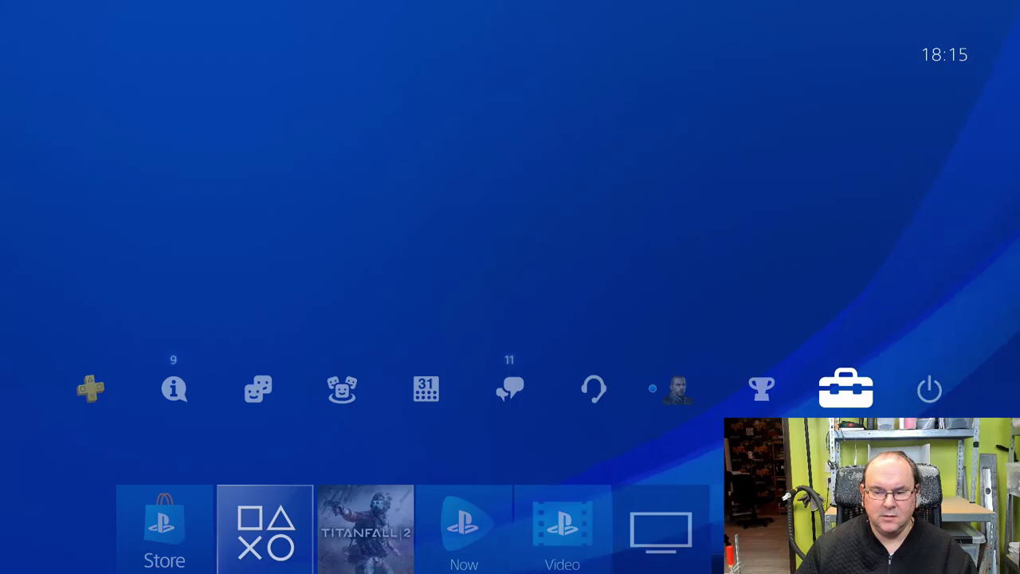
key(Return)
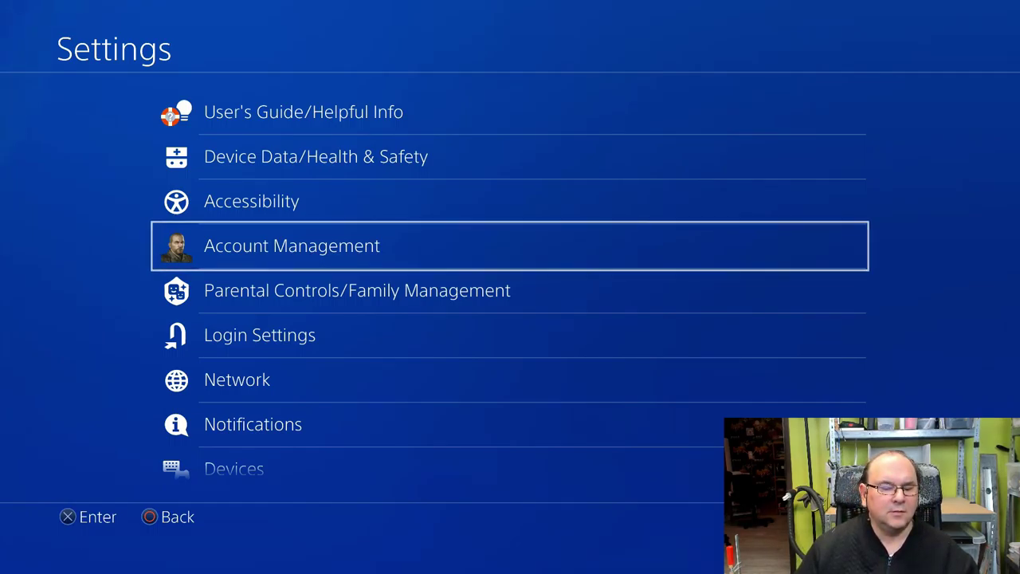
Step: Look through the Account Information options under Account Management, and return to the home screen
key(Return)
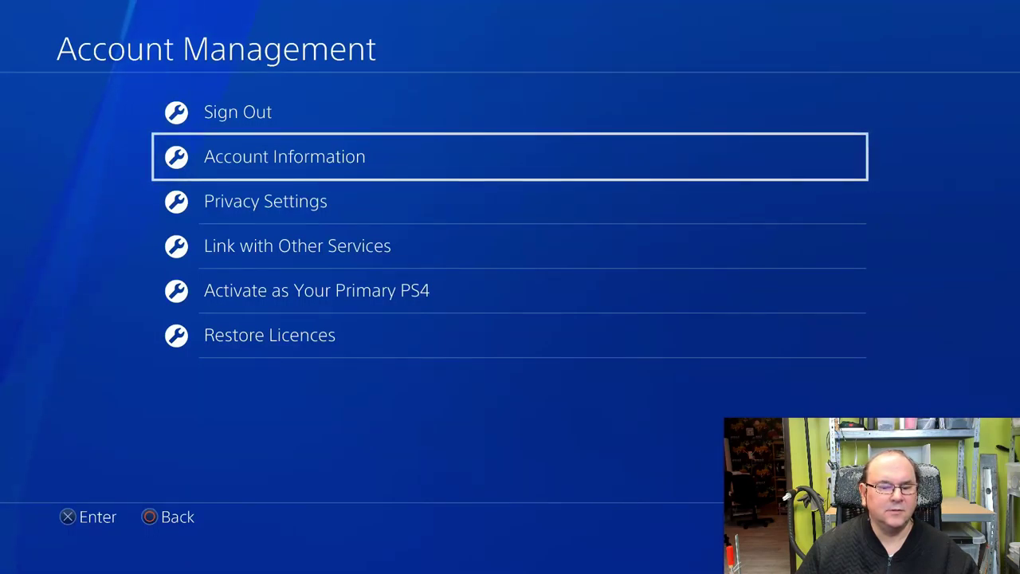
key(Return)
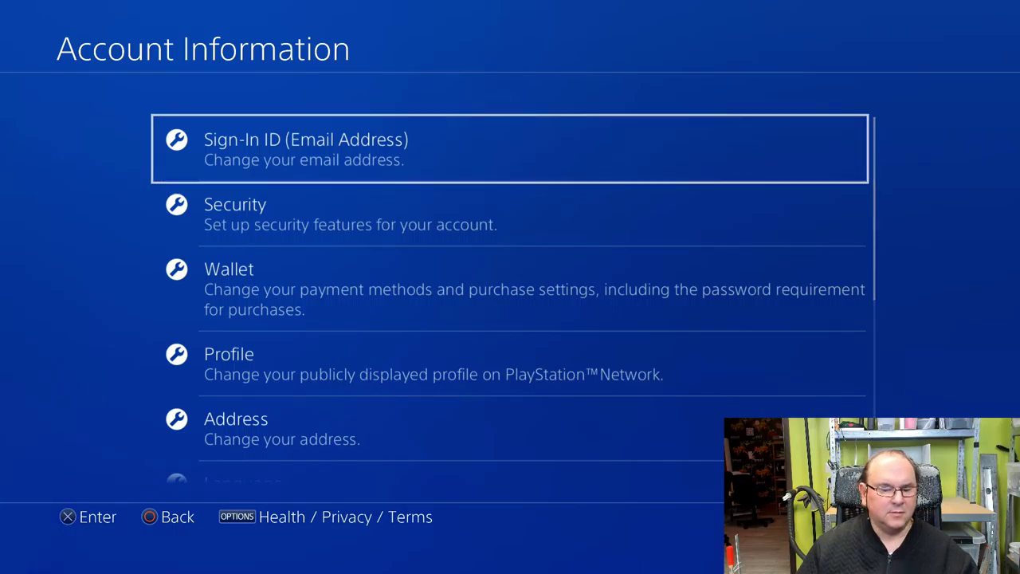
key(Escape)
key(Escape)
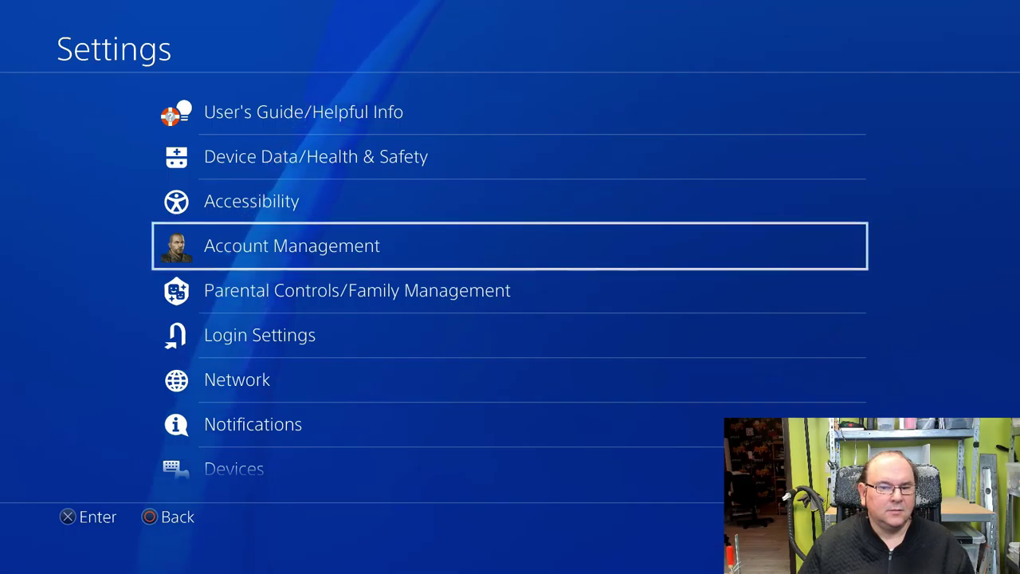
key(Escape)
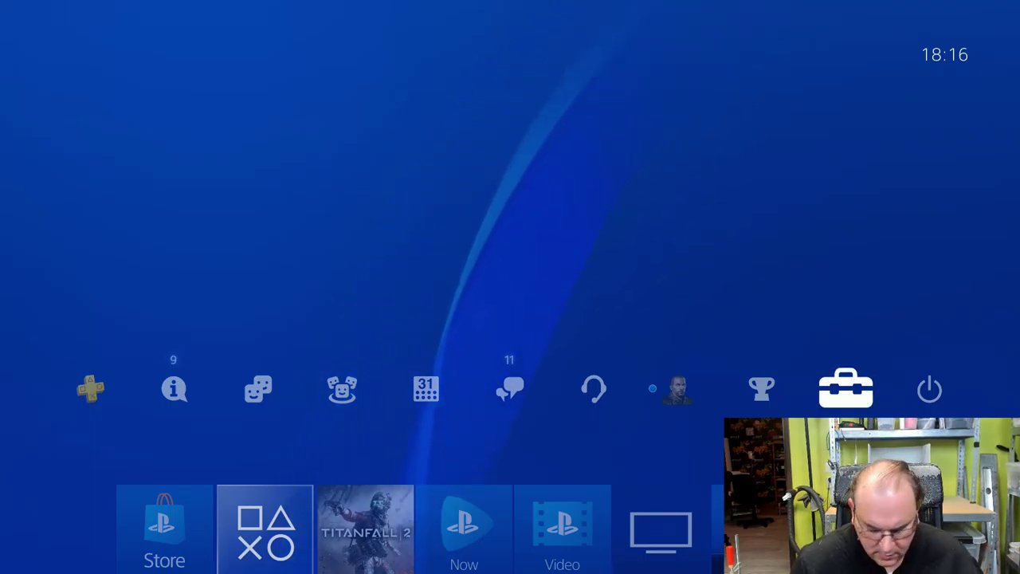
Step: Reopen the system Settings and go to the Devices settings
key(Return)
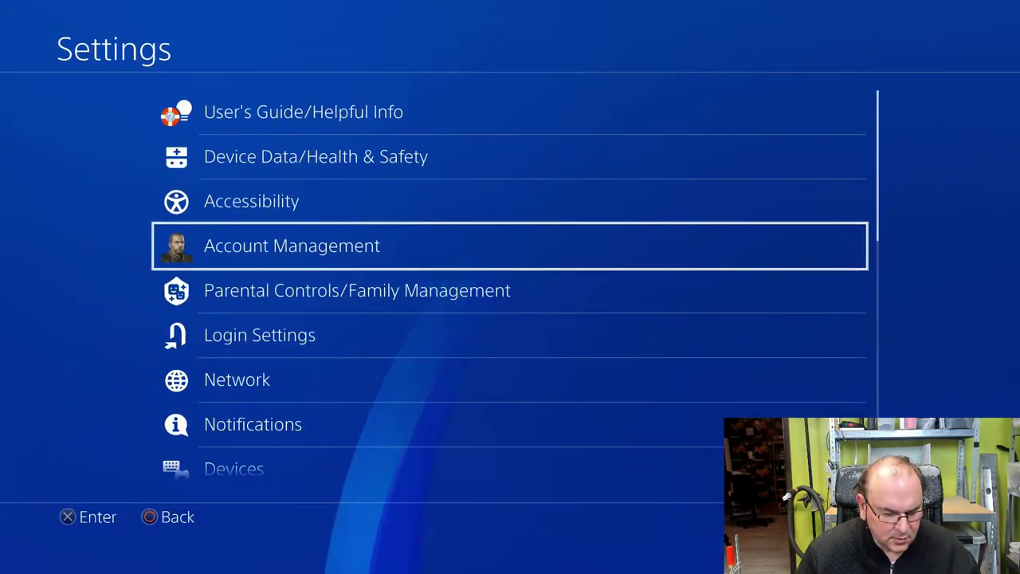
key(Up)
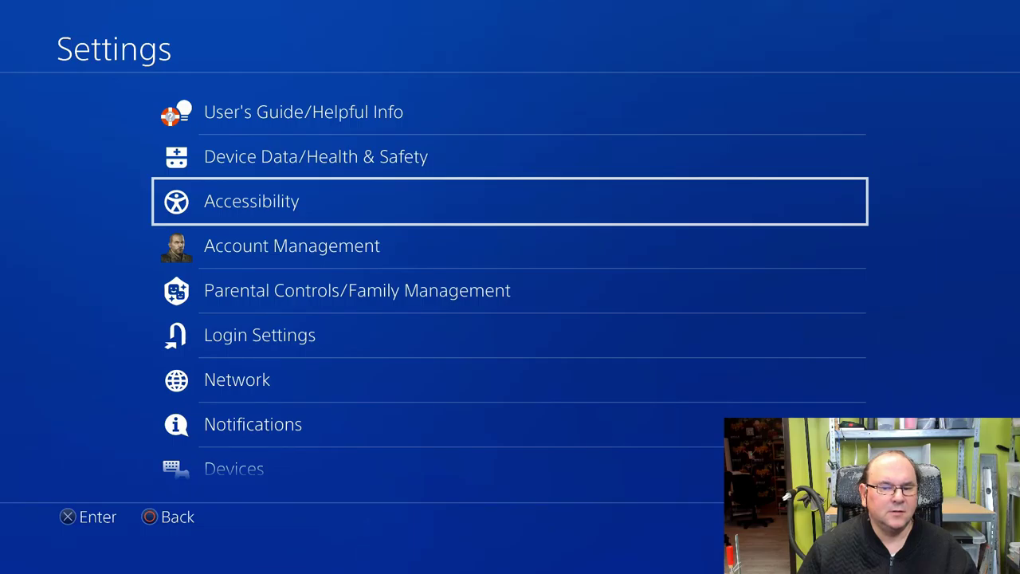
key(Up)
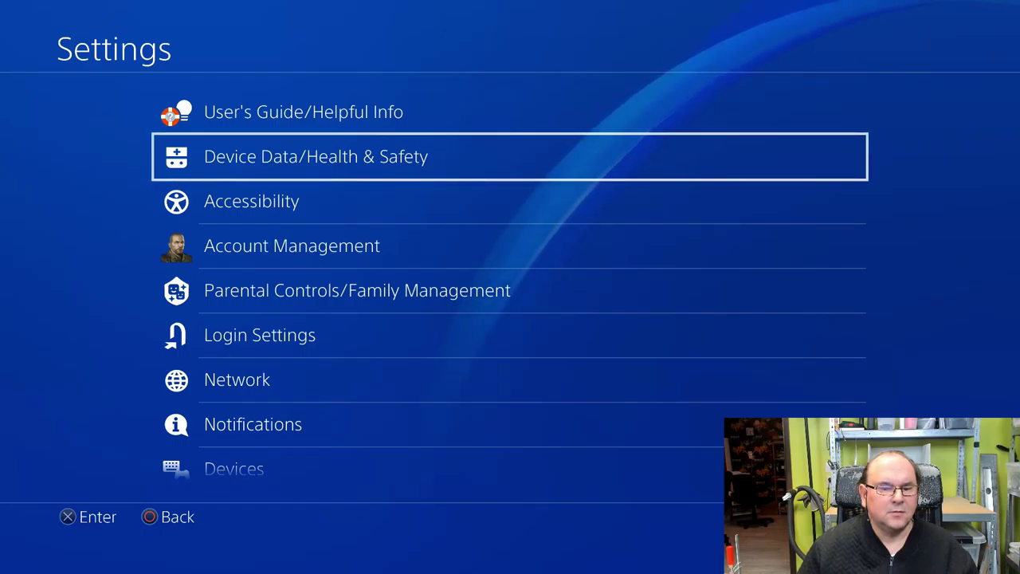
key(Up)
key(Down)
key(Down)
key(Down)
key(Down)
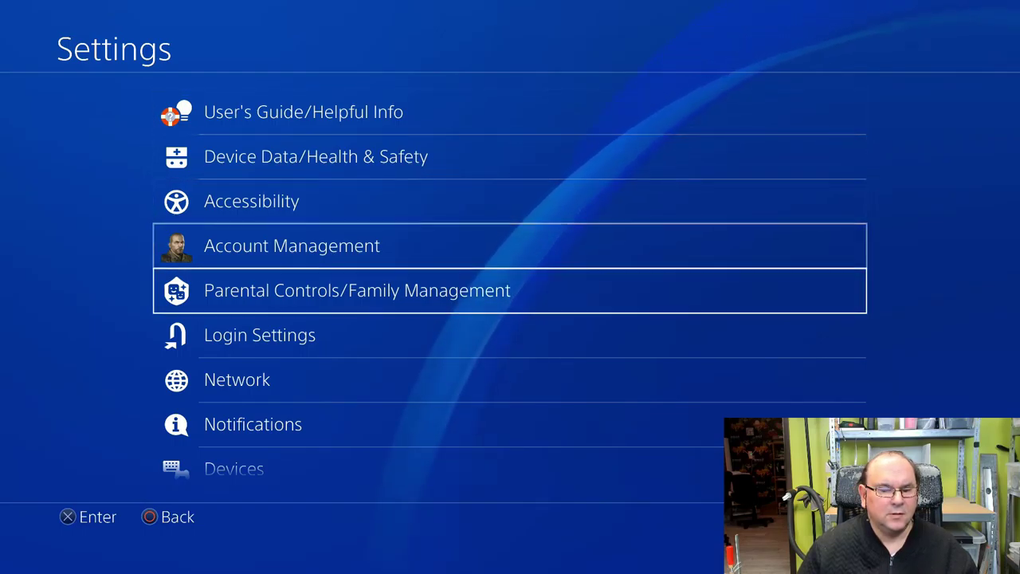
key(Down)
key(Down)
key(Down)
key(Down)
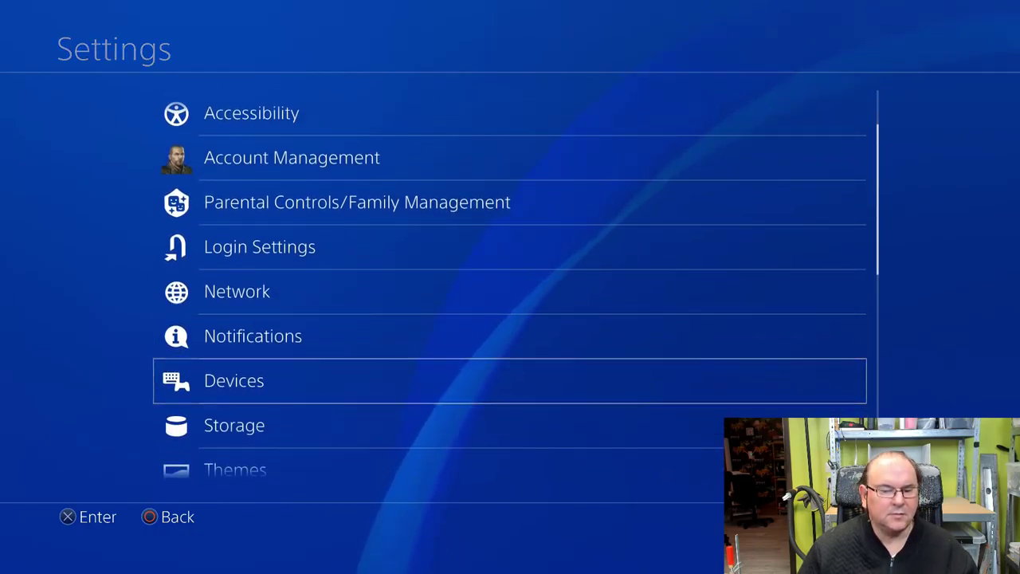
key(Return)
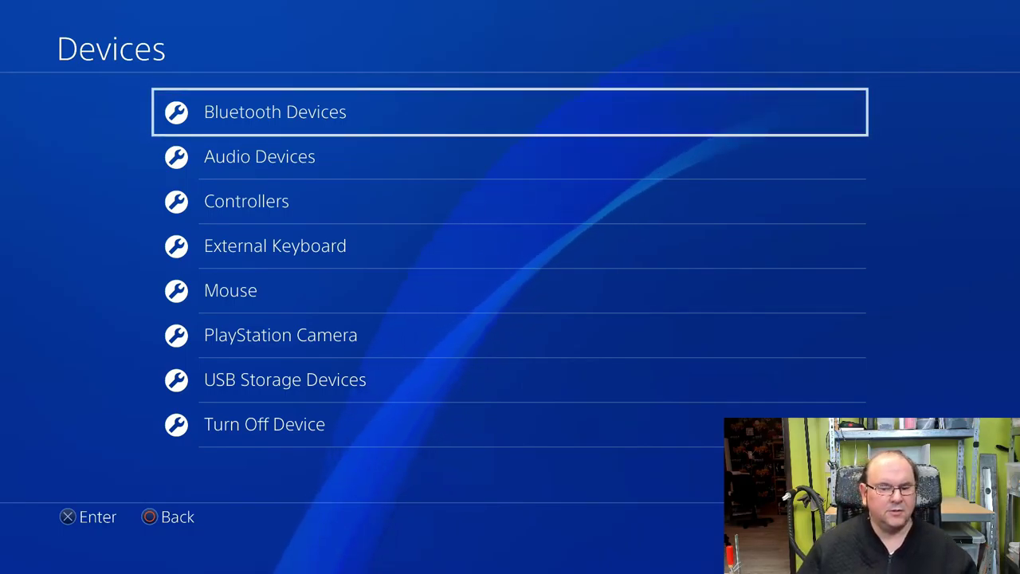
Step: Open the details of the Seagate PS4 Game Drive among the USB storage devices
key(Down)
key(Down)
key(Down)
key(Down)
key(Down)
key(Down)
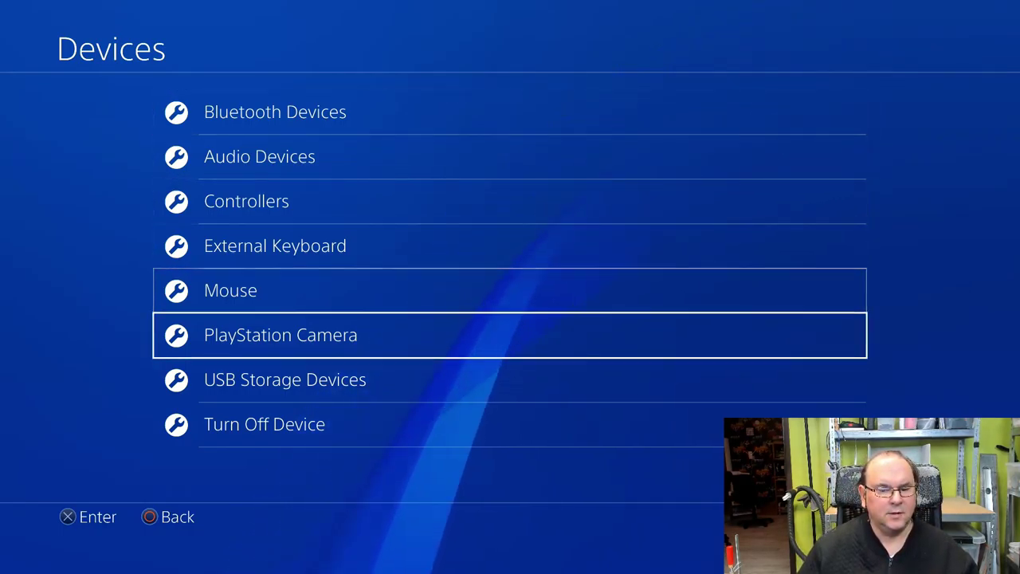
key(Return)
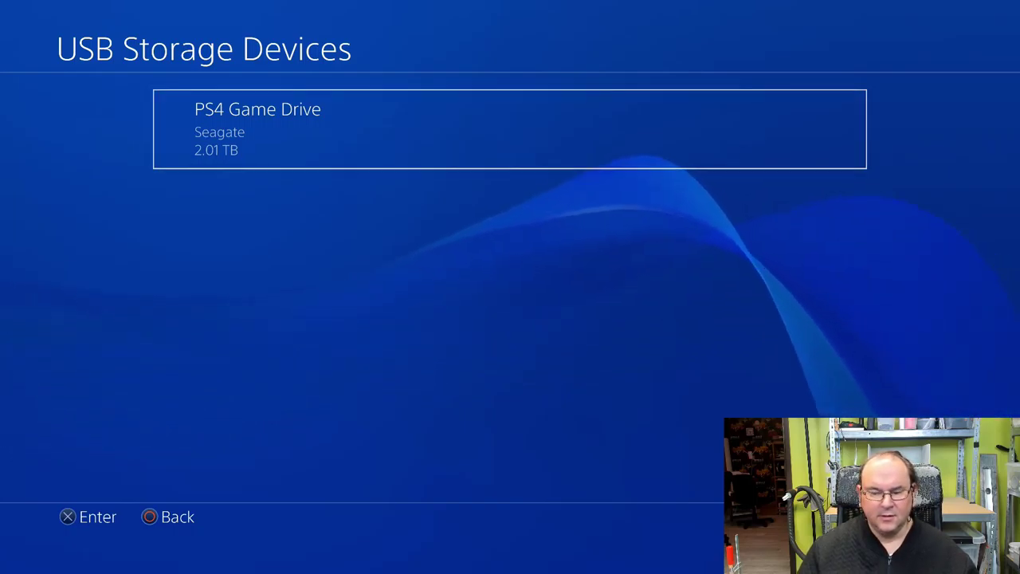
key(Return)
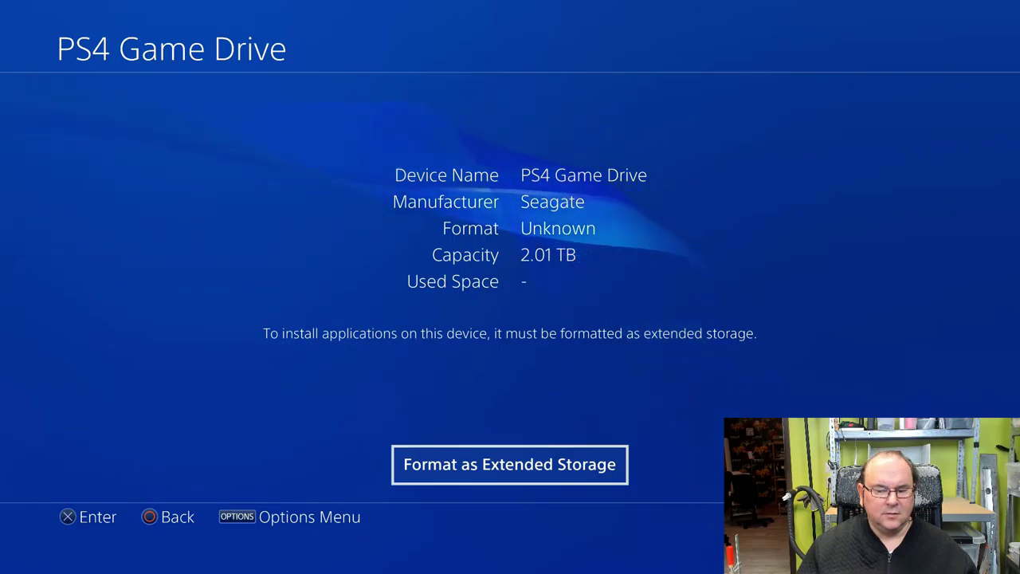
Step: Format the PS4 Game Drive as extended storage, accepting the deletion of all its data
key(Return)
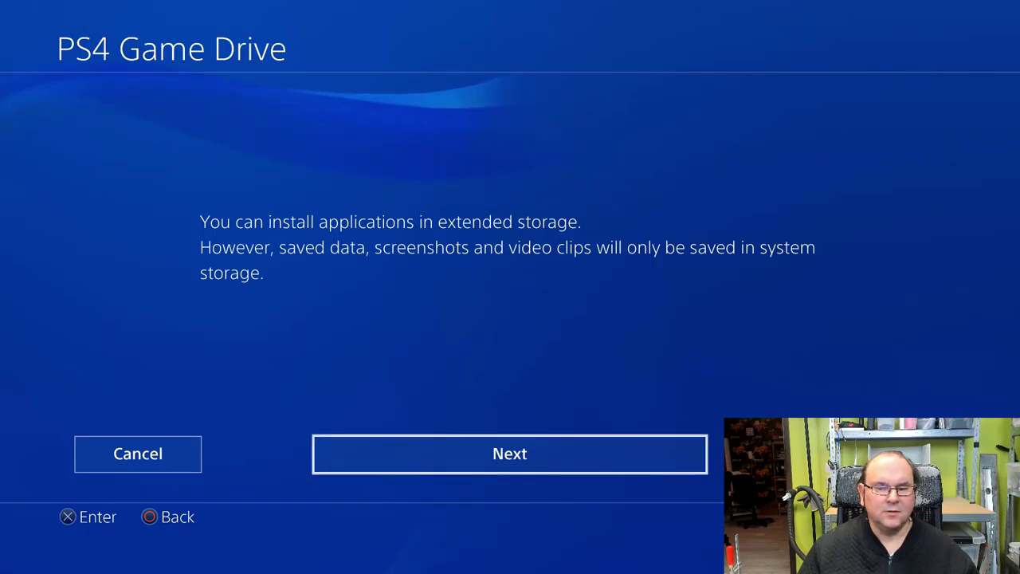
key(Return)
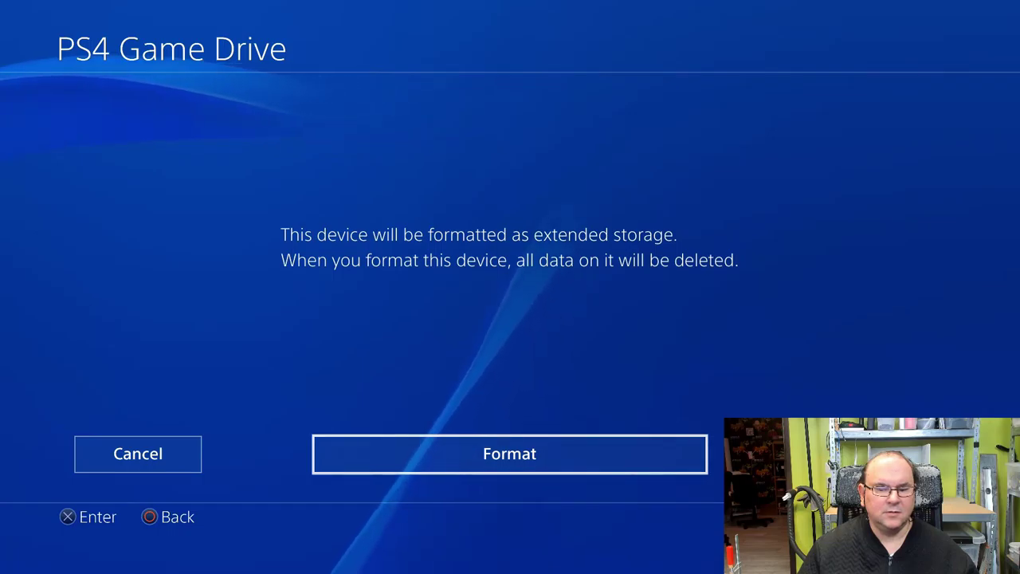
key(Return)
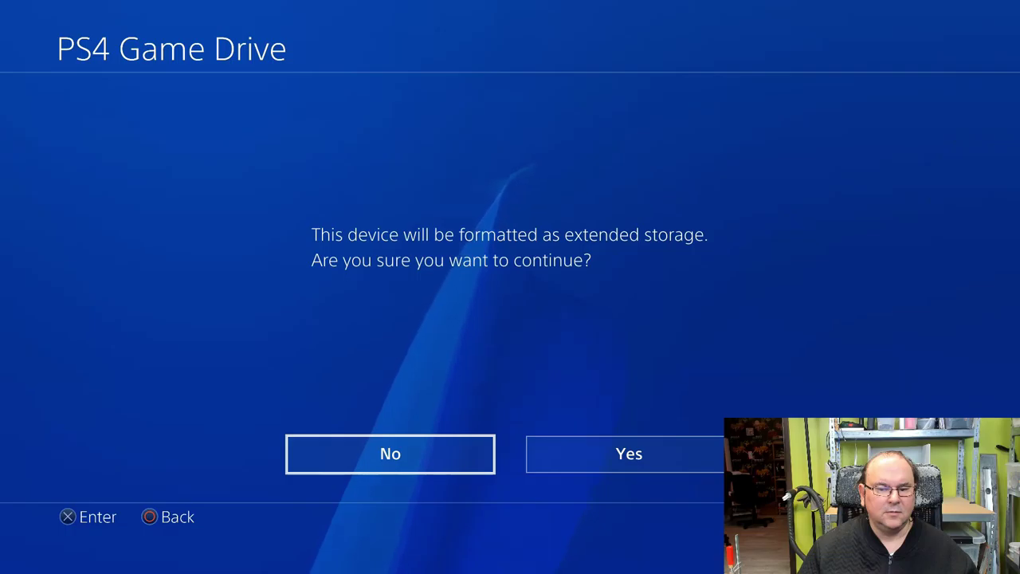
key(Right)
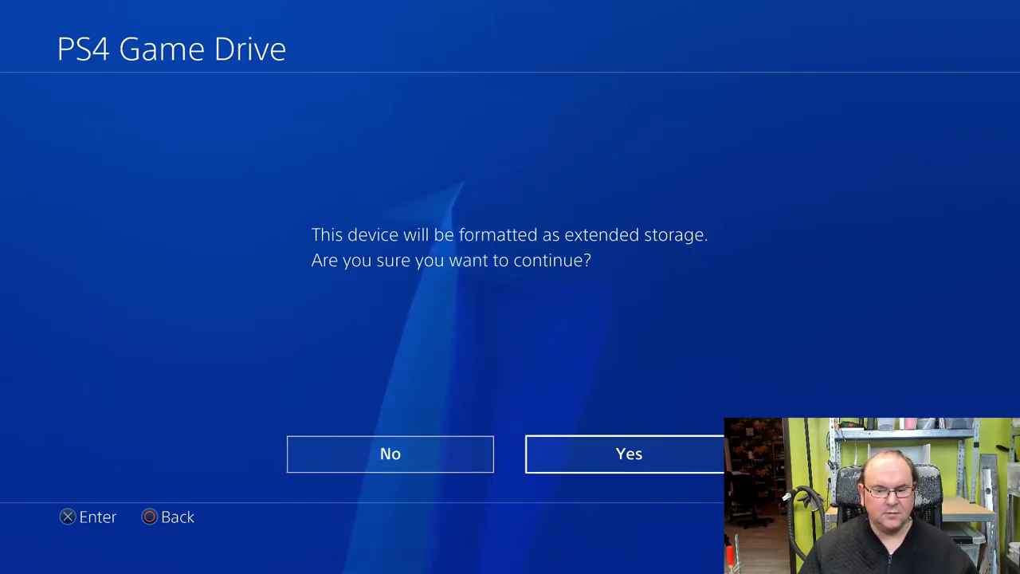
key(Return)
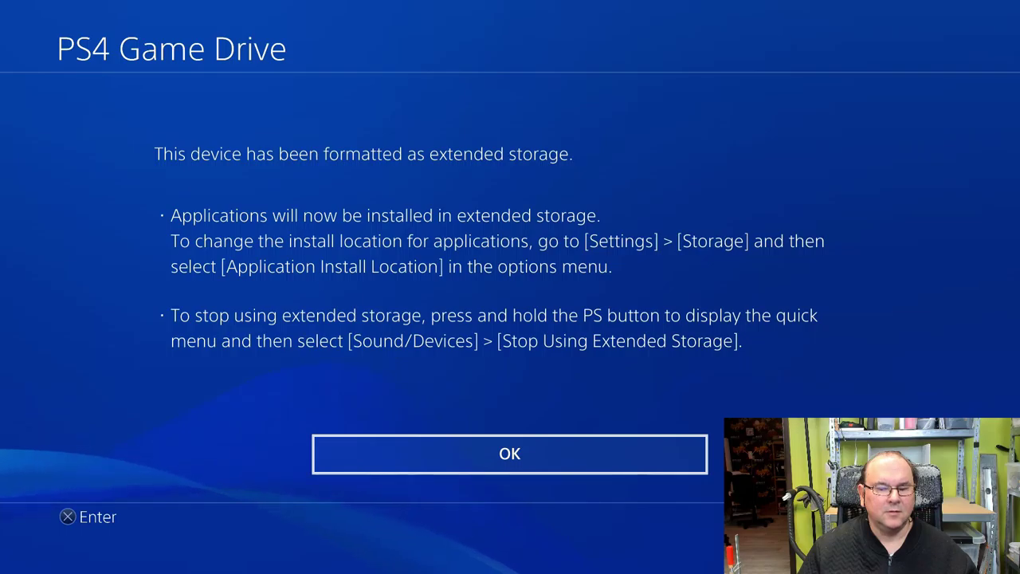
key(Return)
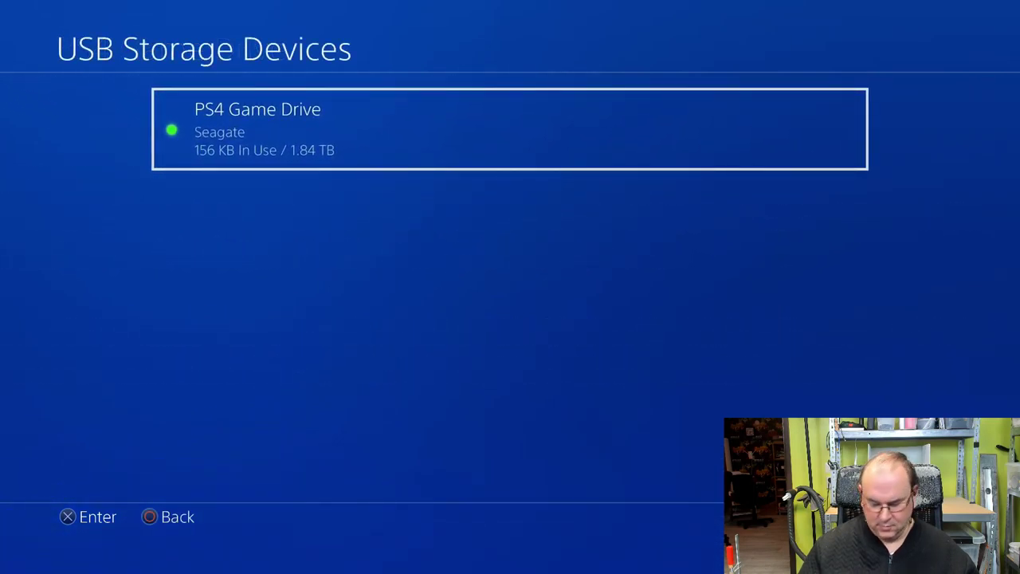
Step: Check the capacity and application install location of the system and extended storage in the Storage settings
key(Escape)
key(Escape)
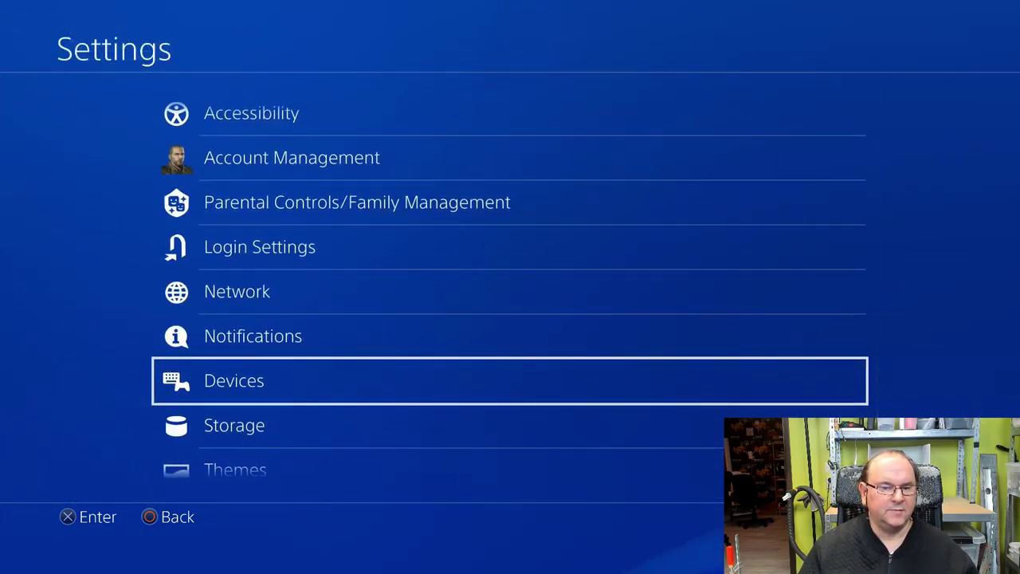
key(Down)
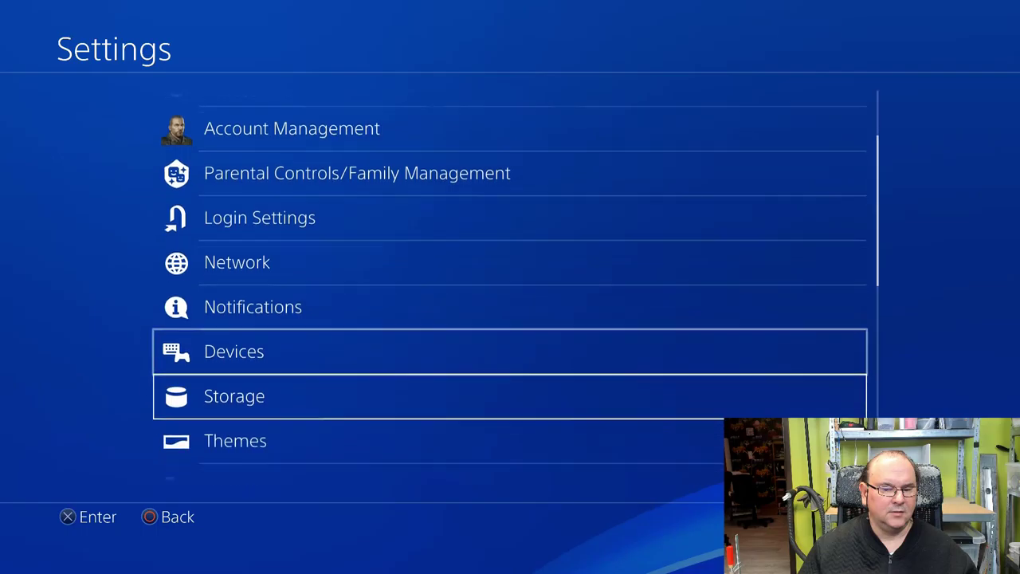
key(Return)
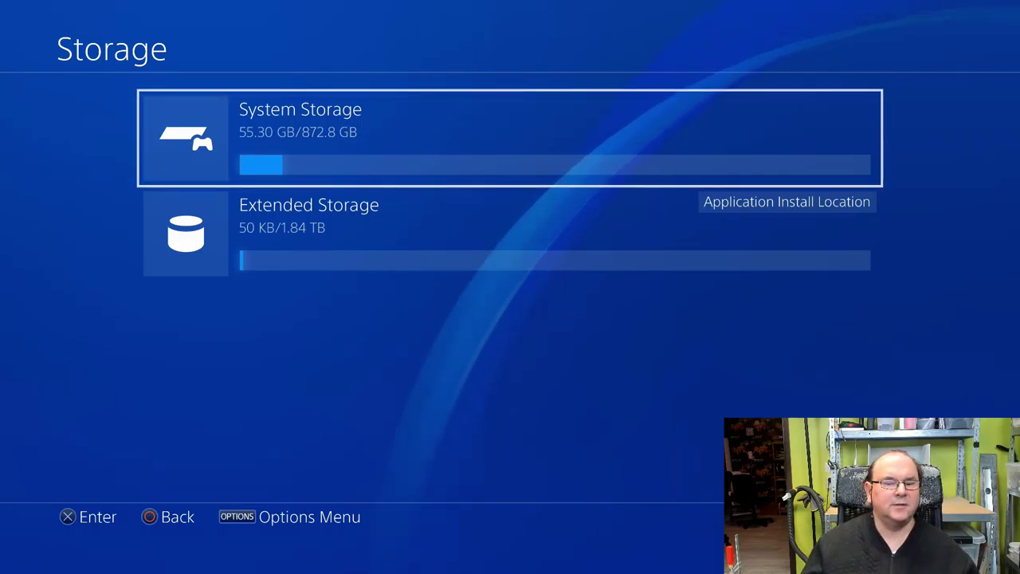
key(Down)
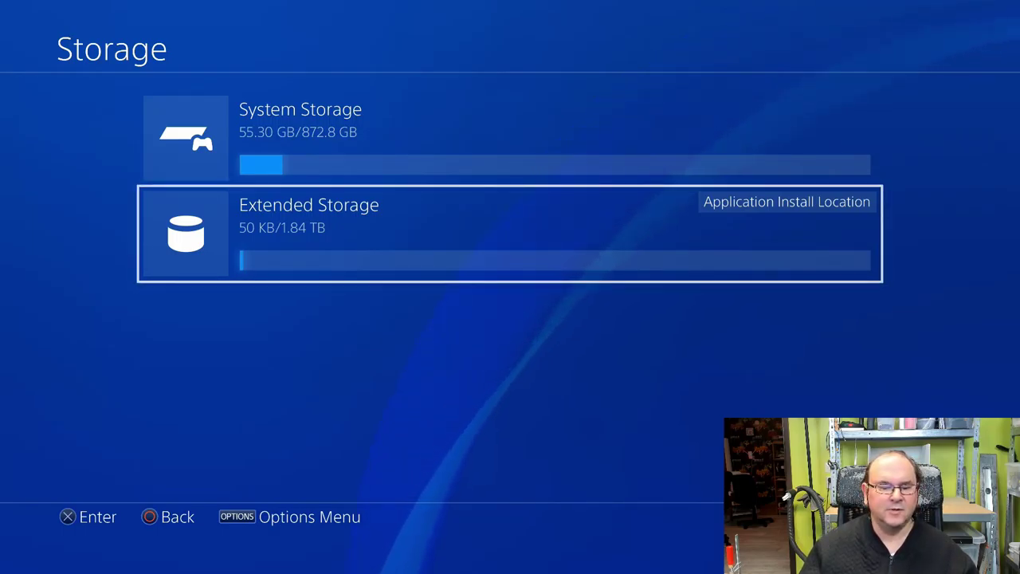
key(Up)
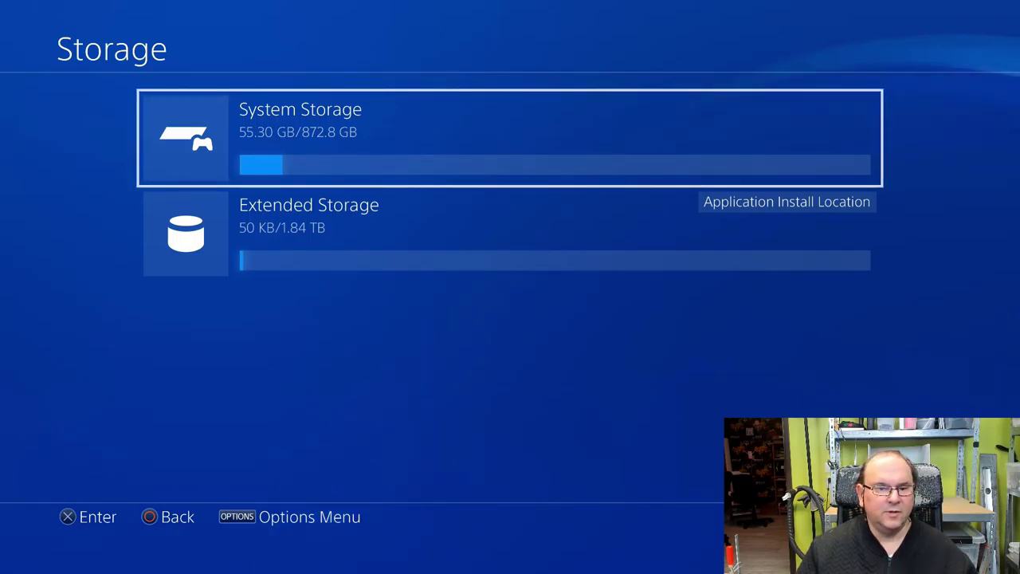
key(Escape)
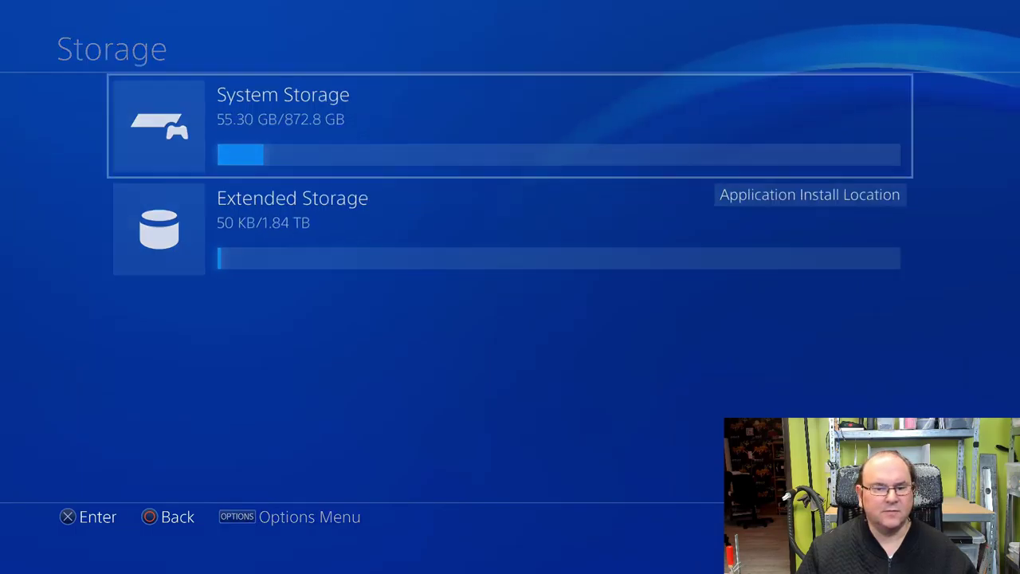